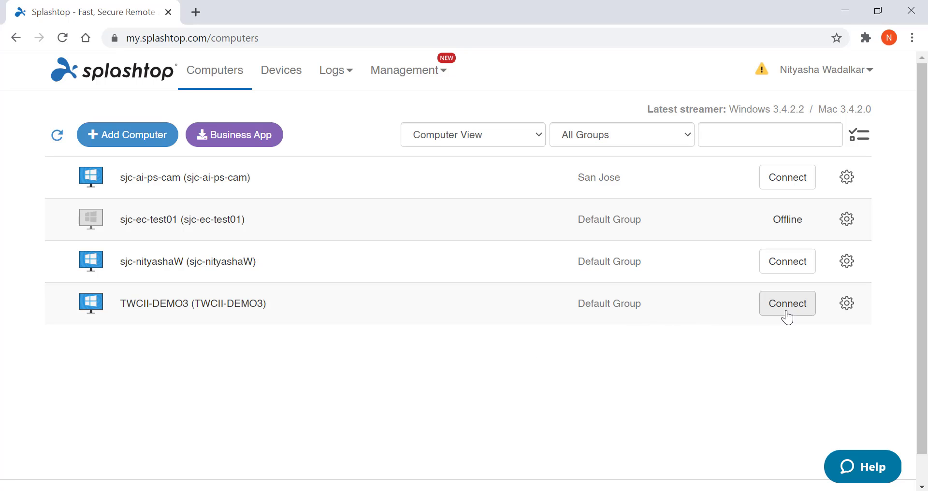
Step: Connect to TWCII-DEMO3 and sign in with the saved Windows login
{"action": "left_click", "coordinate": [788, 309]}
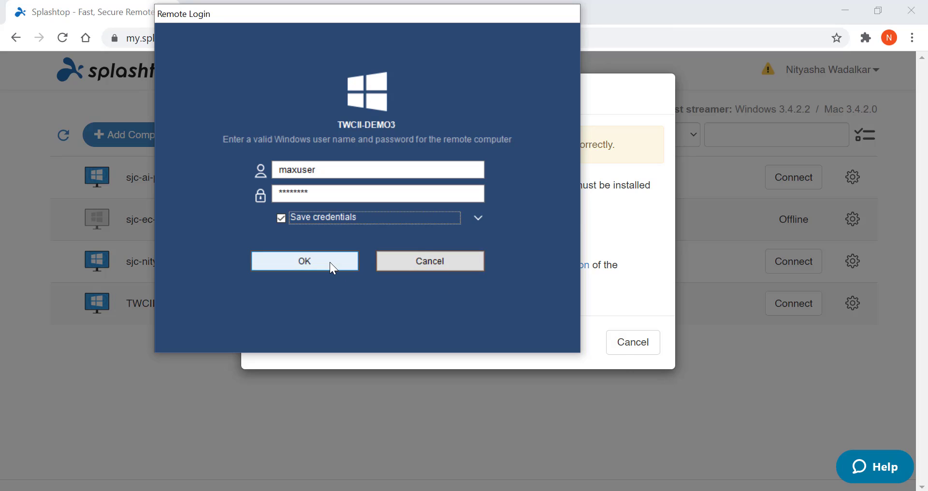
{"action": "left_click", "coordinate": [330, 262]}
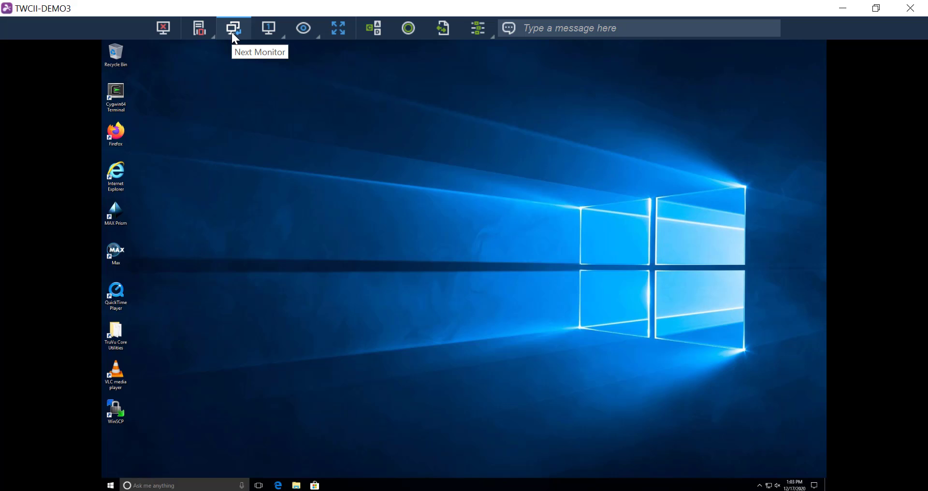
Step: Check the available remote monitors and the display size and frame-rate options
{"action": "left_click", "coordinate": [284, 37]}
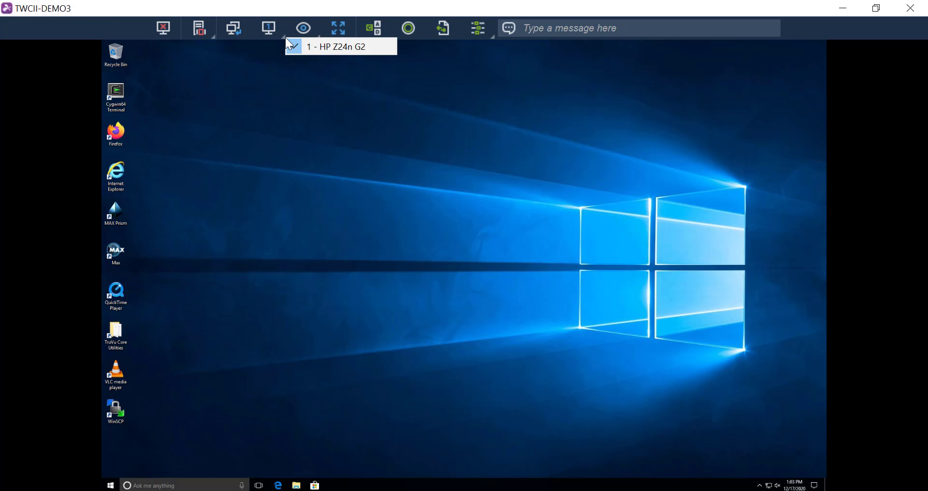
{"action": "left_click", "coordinate": [282, 39]}
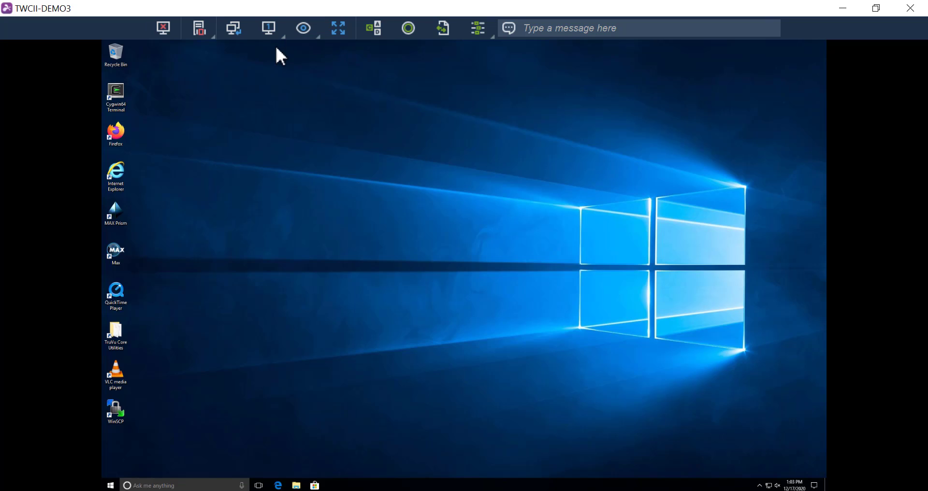
{"action": "left_click", "coordinate": [317, 38]}
{"action": "left_click", "coordinate": [329, 44]}
Step: Show the remote desktop full screen and review the extra session actions
{"action": "left_click", "coordinate": [337, 30]}
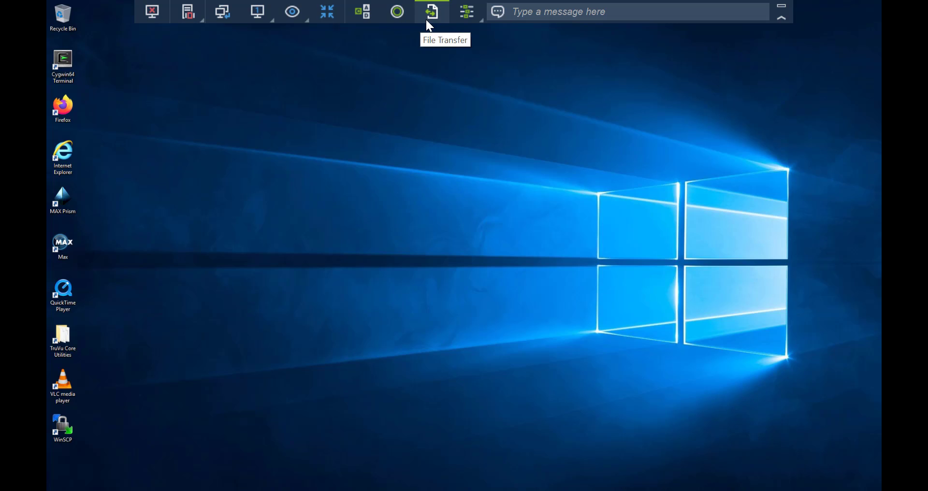
{"action": "left_click", "coordinate": [478, 19]}
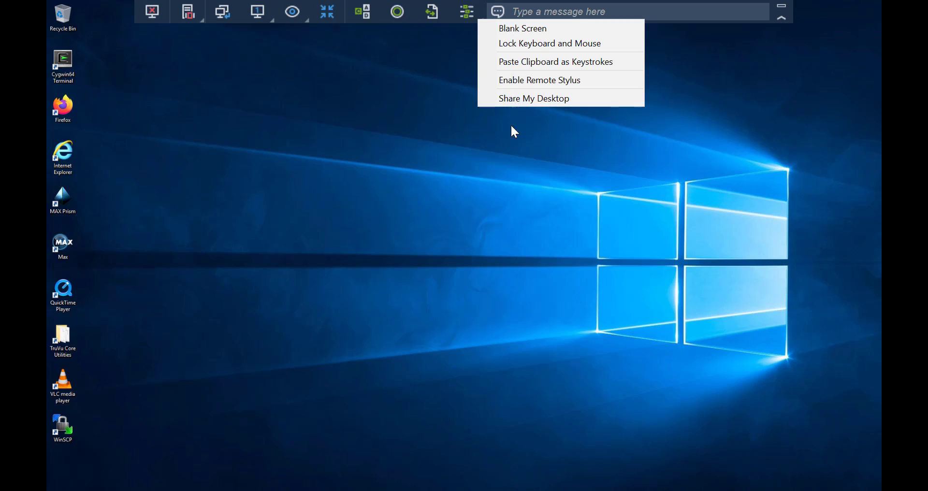
{"action": "left_click", "coordinate": [583, 14]}
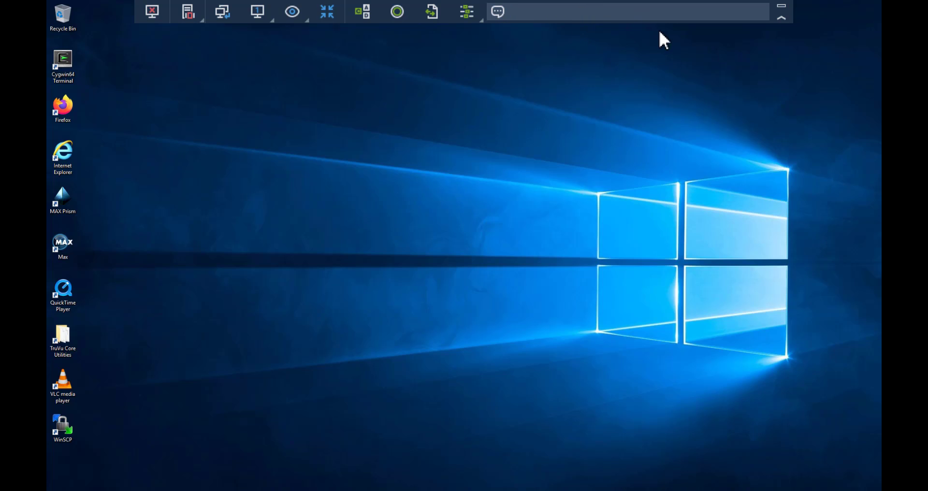
{"action": "left_click", "coordinate": [515, 187]}
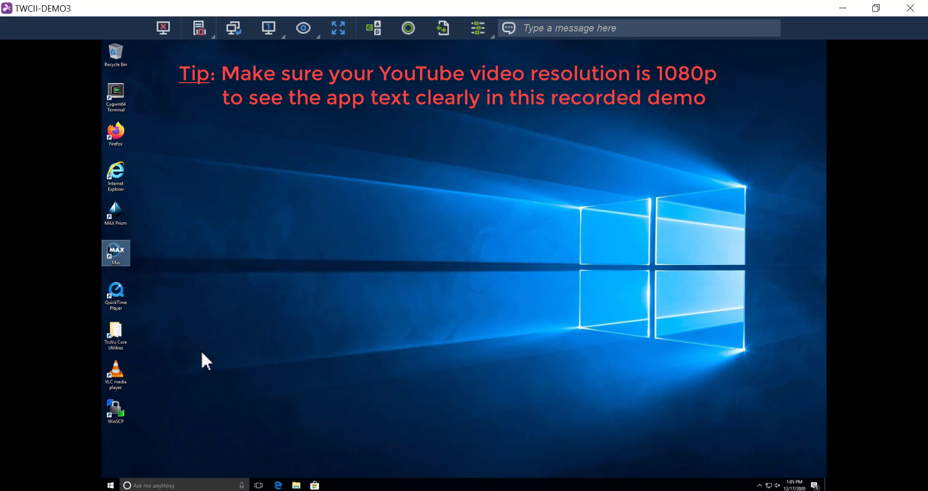
Step: Launch MAX and open Splashtop-Recording-Sample-SOP from Demonstration Workspaces
{"action": "double_click", "coordinate": [121, 258]}
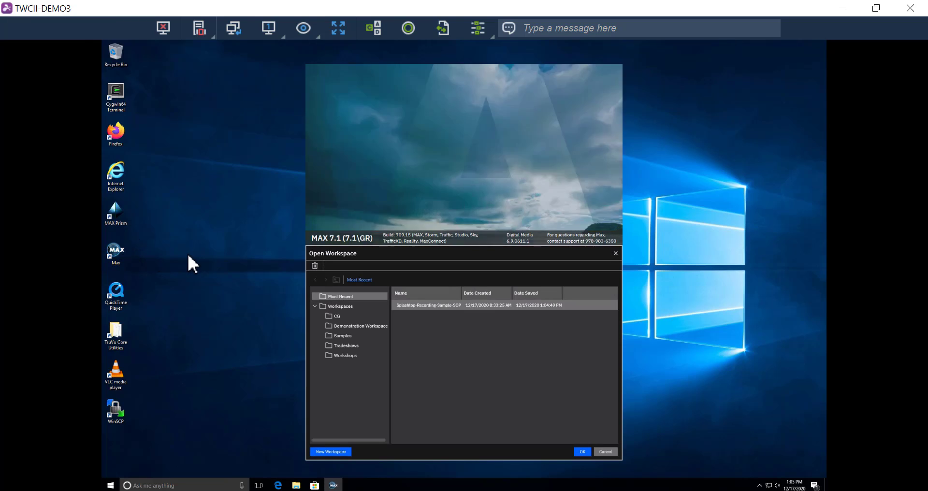
{"action": "left_click", "coordinate": [364, 326]}
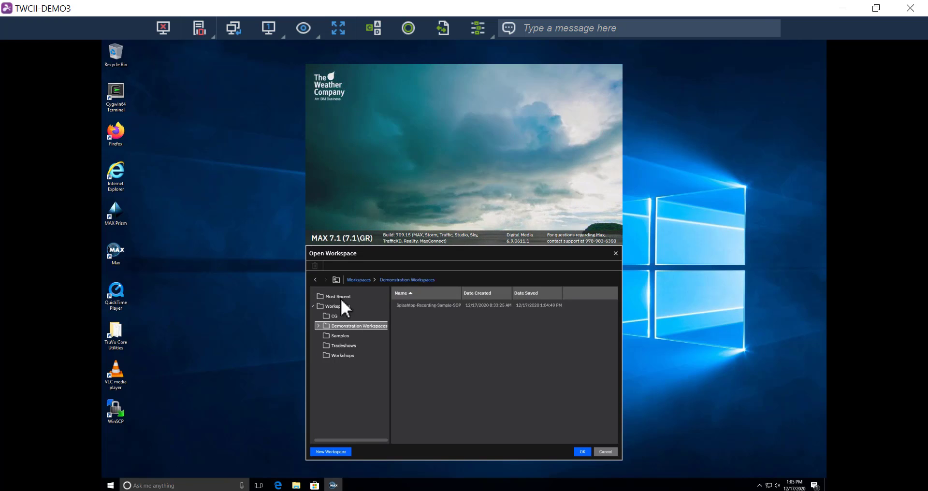
{"action": "left_click", "coordinate": [412, 307]}
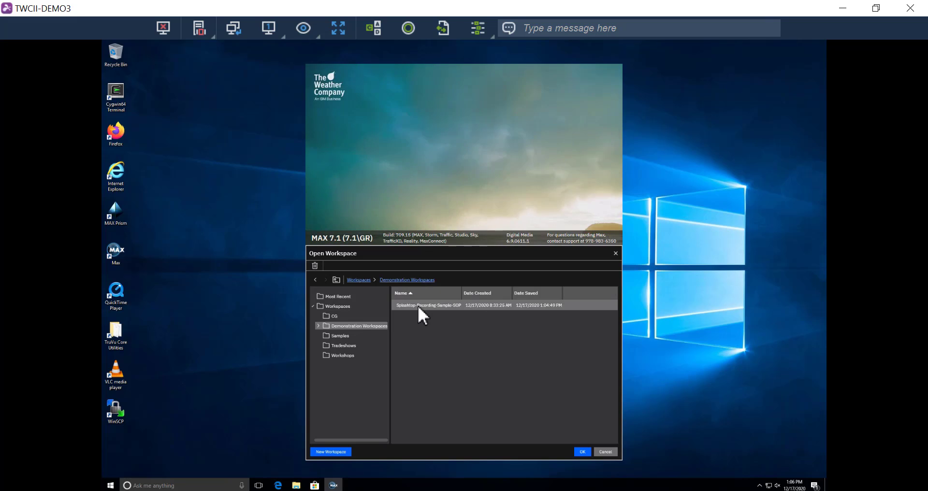
{"action": "double_click", "coordinate": [418, 307]}
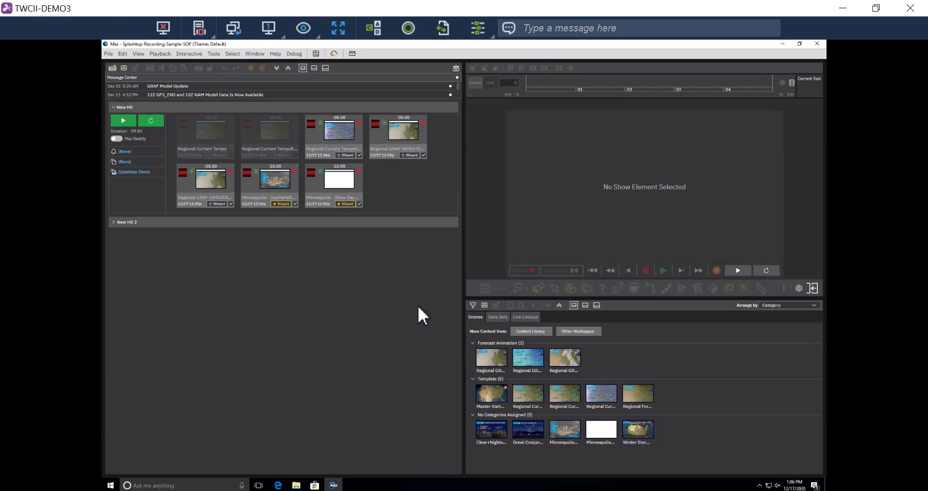
Step: Preview a Forecast Animation scene, then play Regional Current TempsSATRADAR from New Hit
{"action": "left_click", "coordinate": [497, 368]}
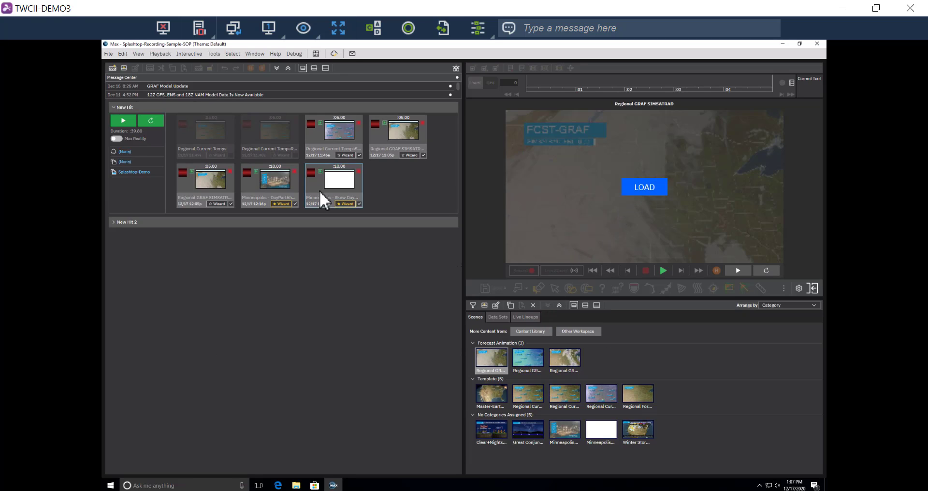
{"action": "mouse_move", "coordinate": [320, 191]}
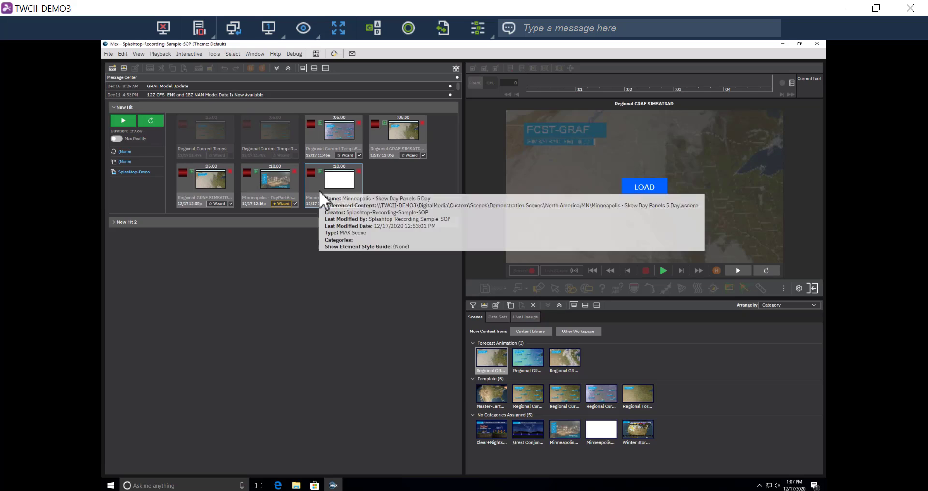
{"action": "left_click", "coordinate": [319, 129]}
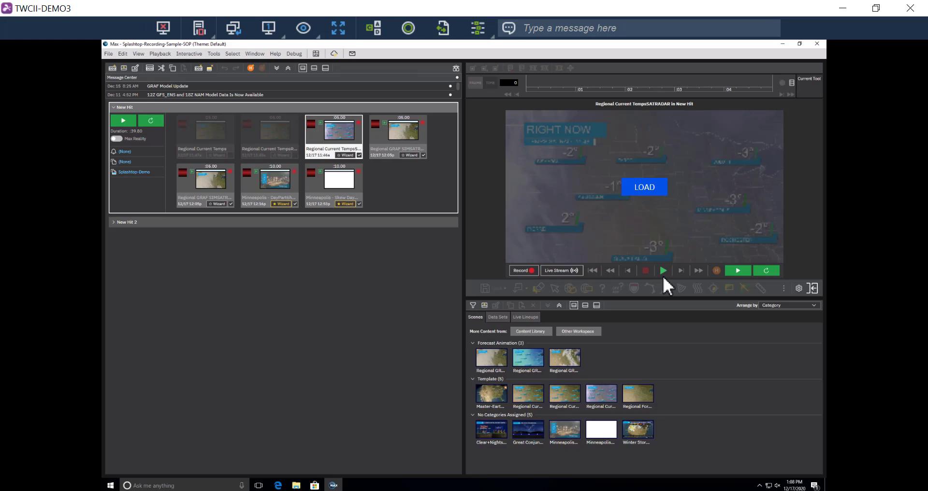
{"action": "left_click", "coordinate": [663, 275]}
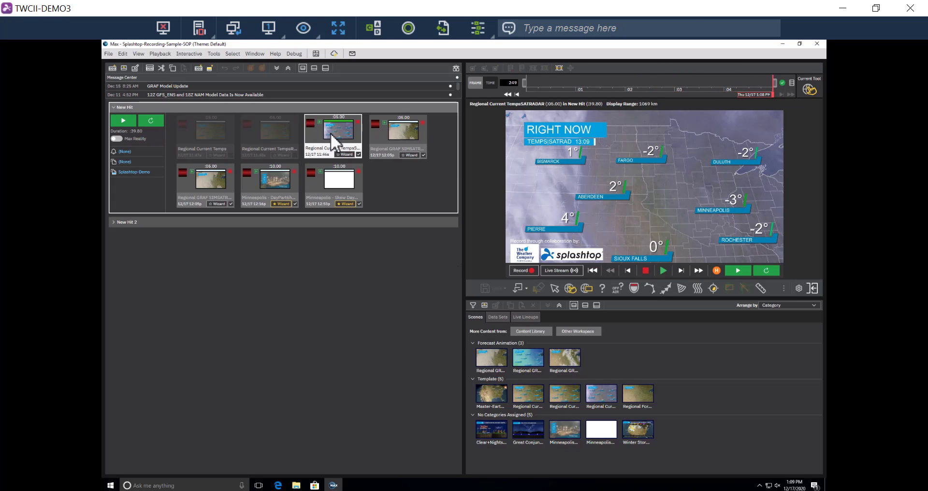
Step: Swap SATRADAR for the RADAR current-temps scene and put Regional GRAF TEMPS in slot four
{"action": "left_click", "coordinate": [358, 153]}
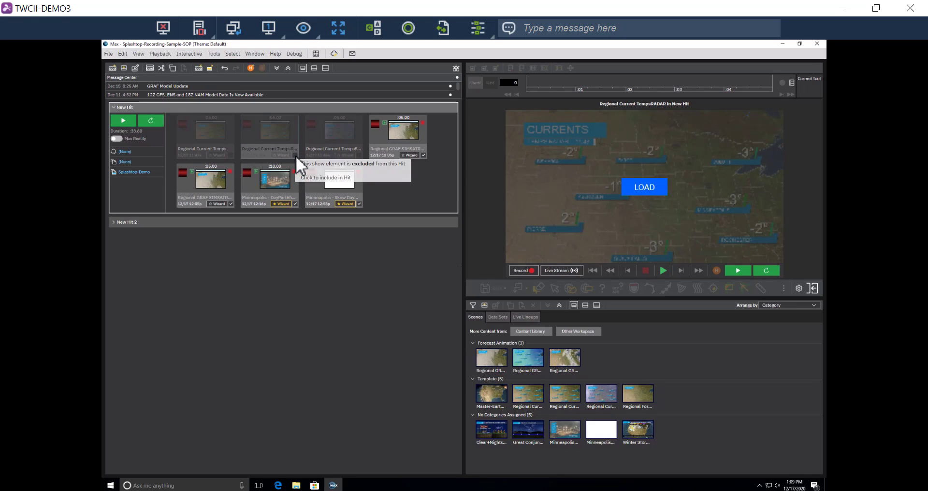
{"action": "left_click", "coordinate": [294, 155]}
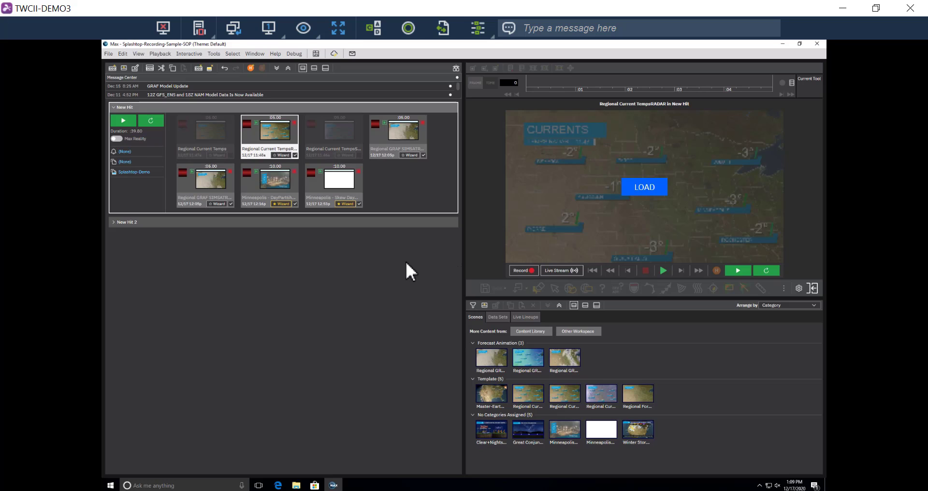
{"action": "mouse_move", "coordinate": [503, 363]}
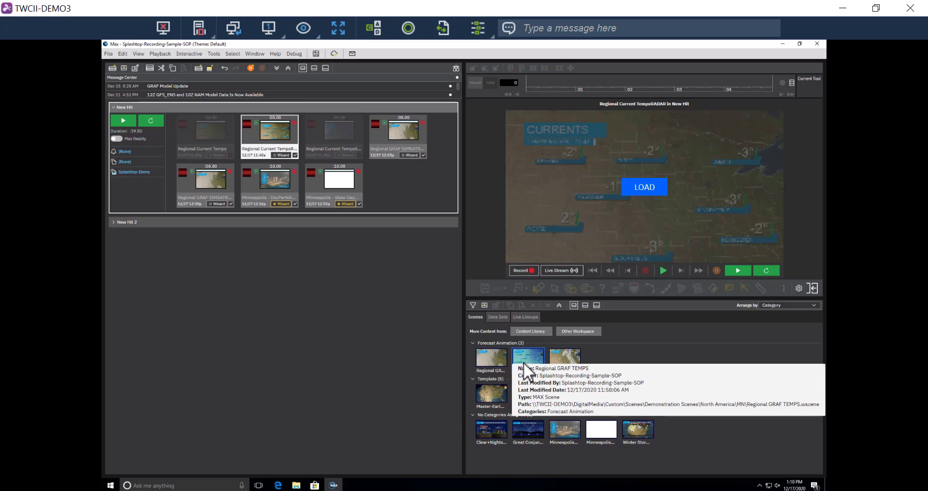
{"action": "left_click", "coordinate": [524, 362]}
{"action": "left_click_drag", "start_coordinate": [528, 367], "coordinate": [389, 137]}
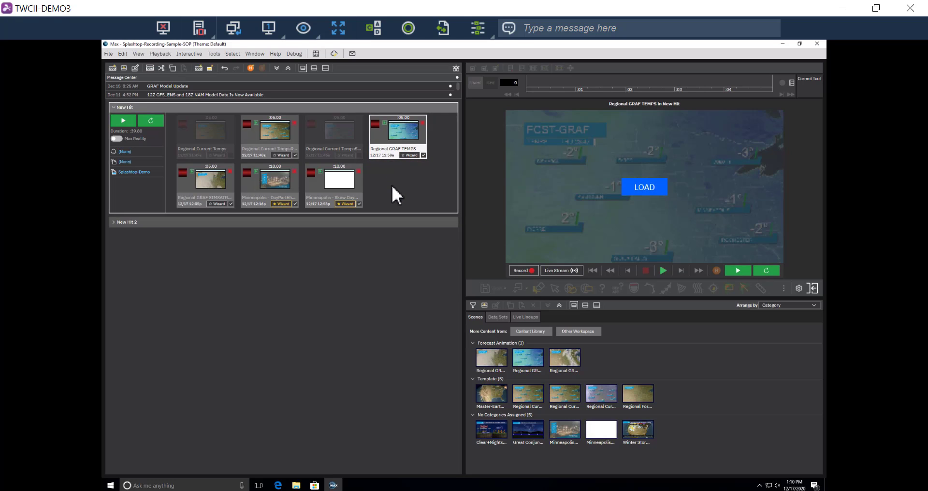
Step: Override Minneapolis Skew Day's Day1 Max Temp to 4 in the Wizard and apply it
{"action": "left_click", "coordinate": [353, 191]}
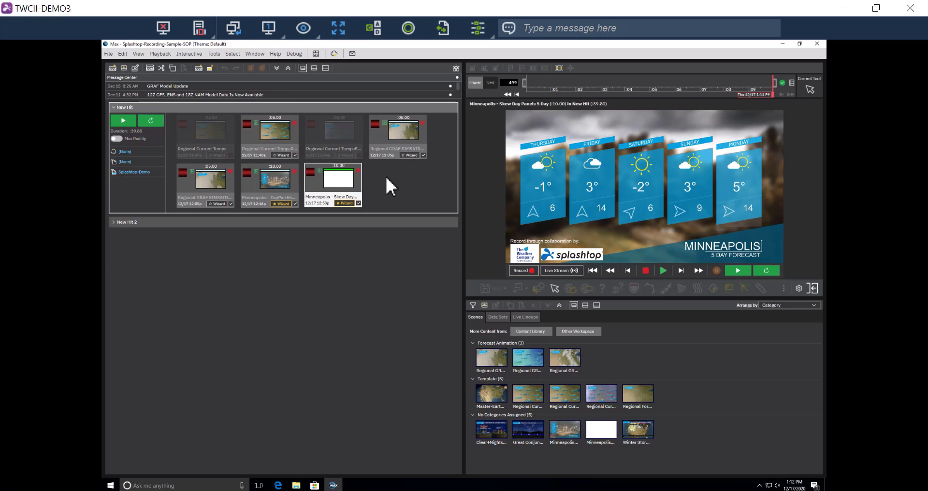
{"action": "left_click", "coordinate": [347, 204]}
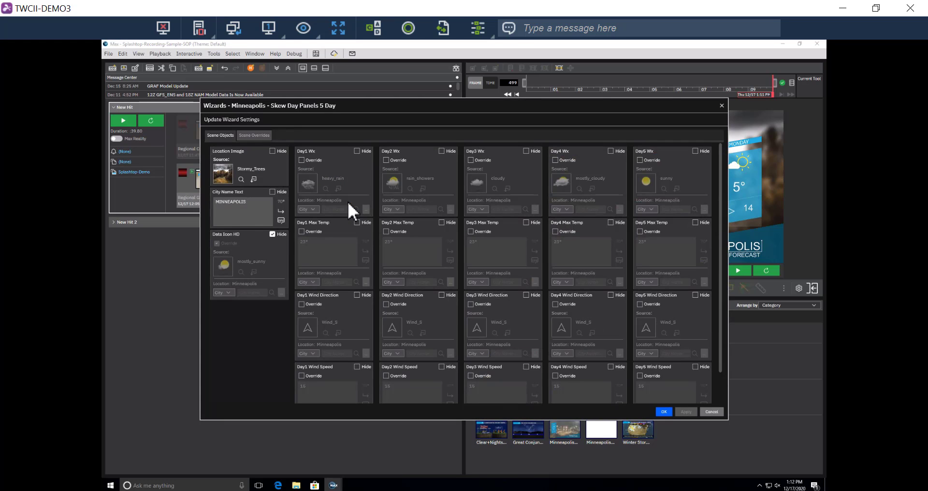
{"action": "left_click", "coordinate": [302, 232]}
{"action": "left_click", "coordinate": [307, 249]}
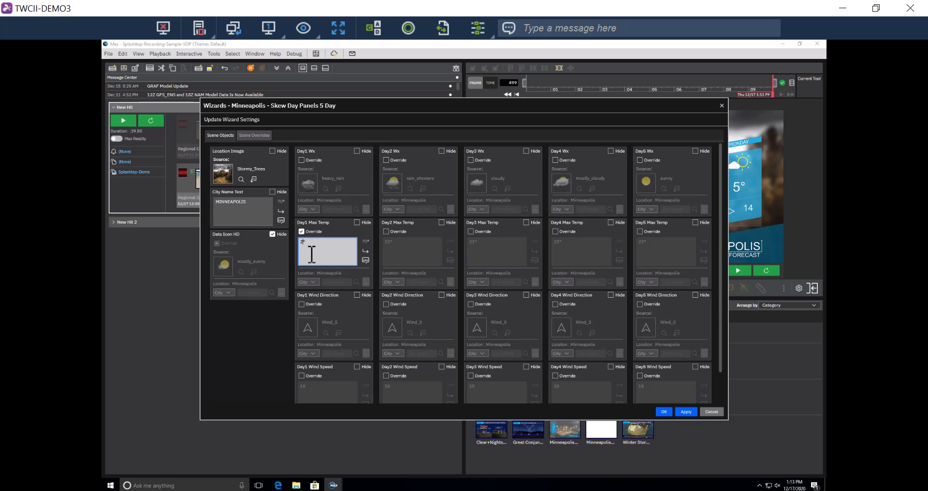
{"action": "key", "text": "BackSpace"}
{"action": "type", "text": "4"}
{"action": "left_click", "coordinate": [687, 411]}
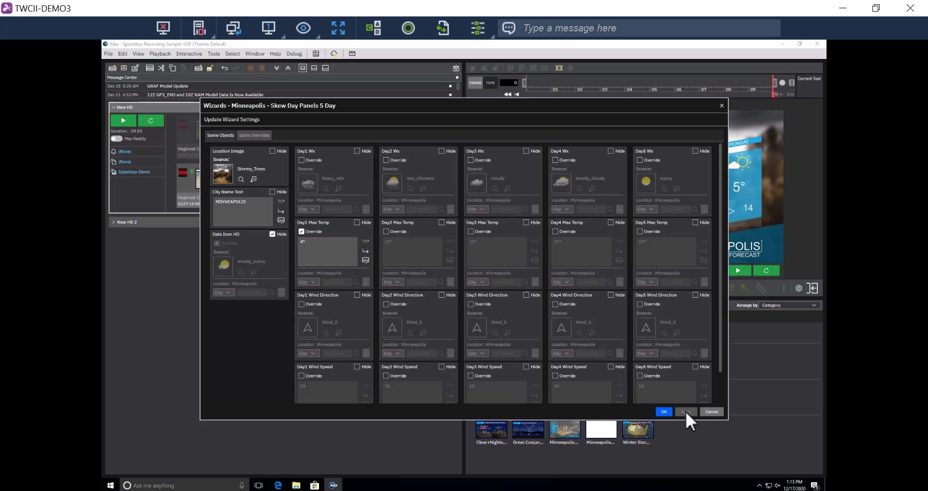
{"action": "left_click", "coordinate": [664, 411]}
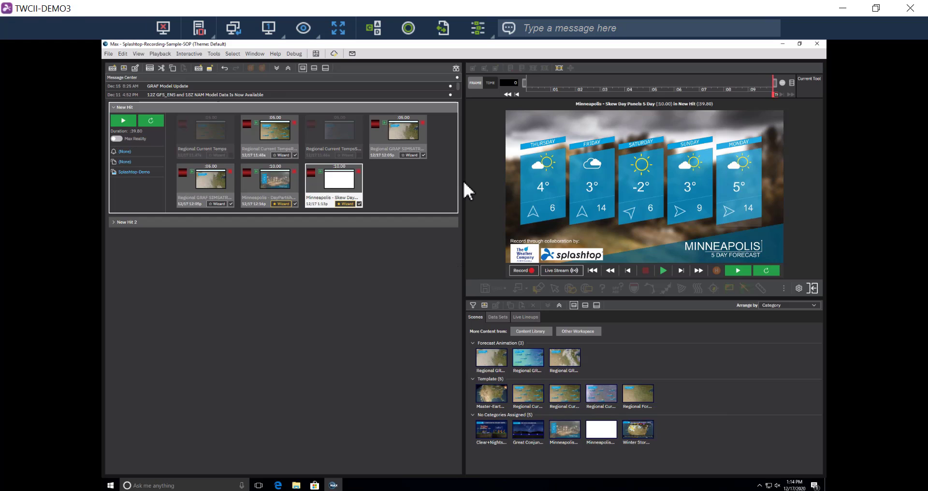
Step: Play New Hit once through to the Minneapolis DayPart6hoursAhead scene
{"action": "left_click", "coordinate": [121, 120]}
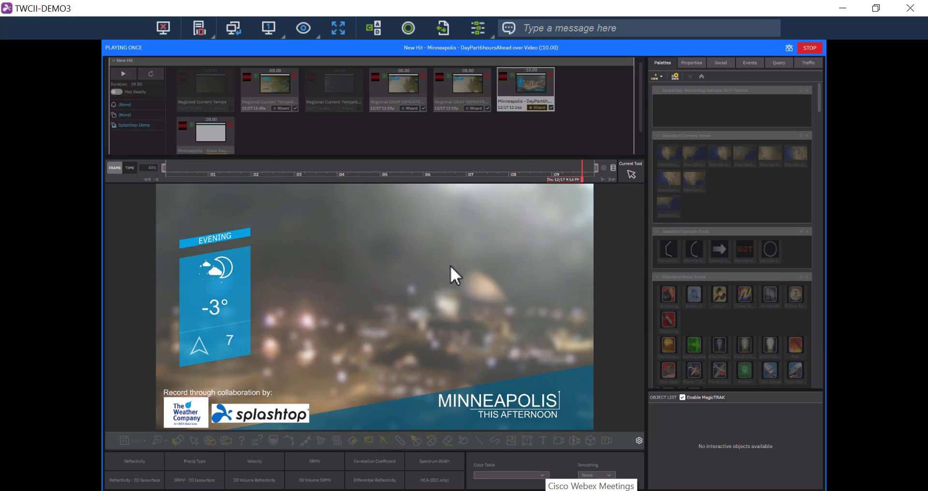
Step: Stop the Playing Once playback to return to the Splashtop-Recording-Sample-SOP workspace
{"action": "left_click", "coordinate": [809, 48]}
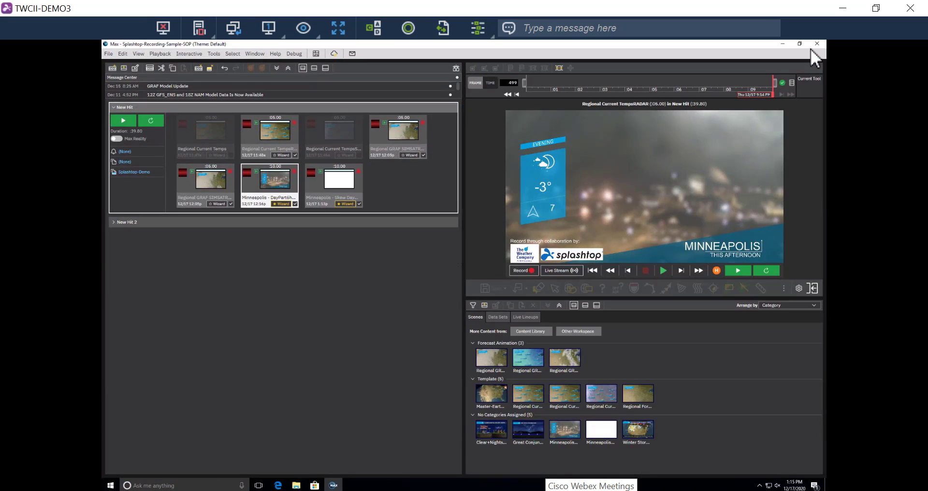